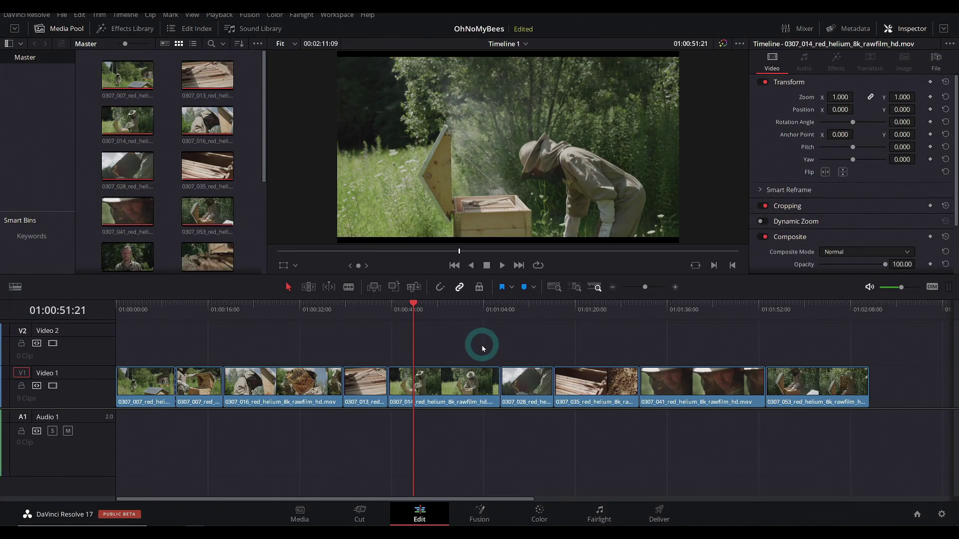
Preview the edit, then select the nine Video 1 clips and clear the selection.
left_click_drag(225, 330, 803, 314)
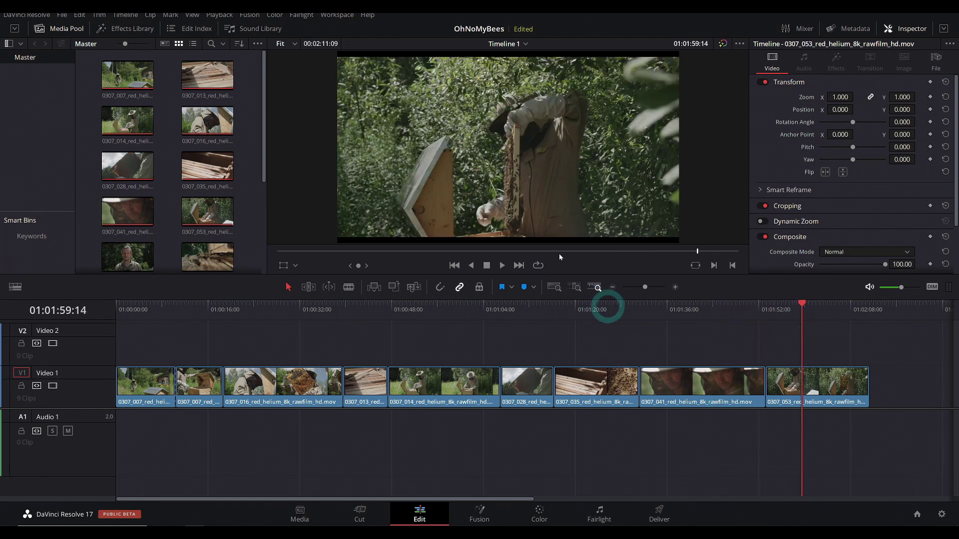
left_click_drag(452, 313, 442, 316)
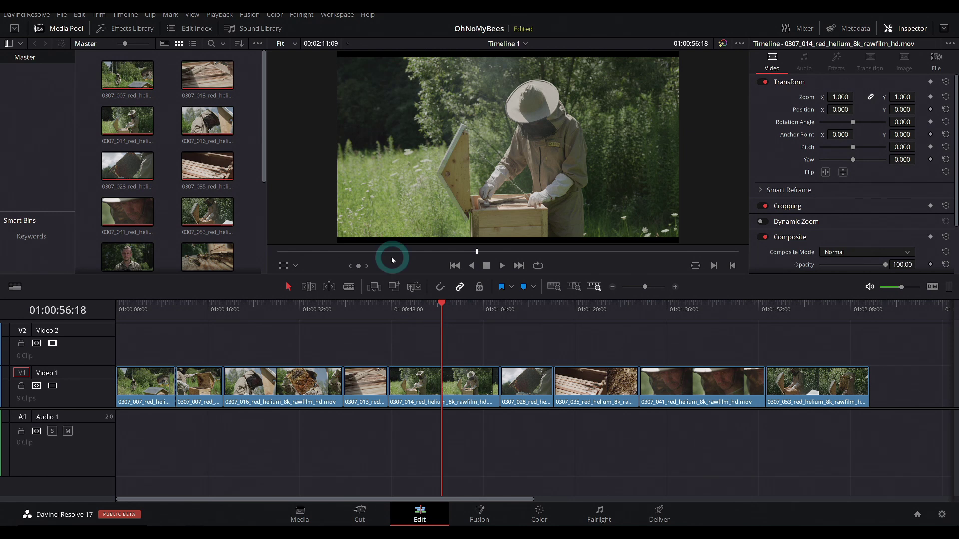
left_click(490, 396)
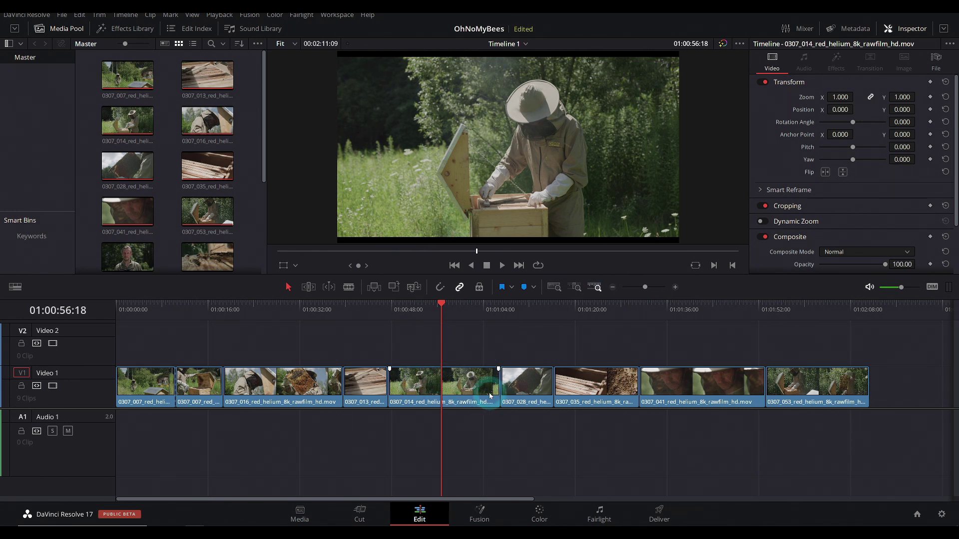
left_click(471, 358)
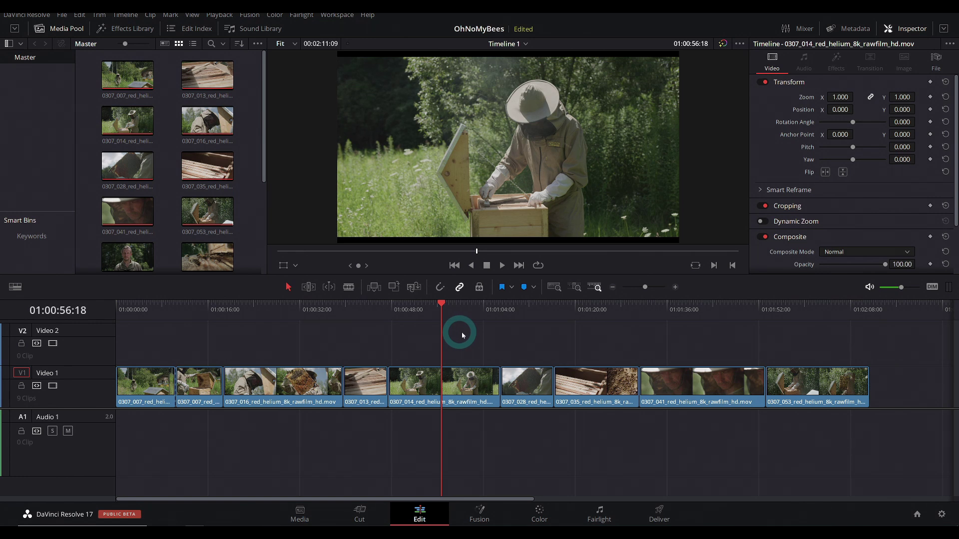
left_click_drag(161, 339, 803, 434)
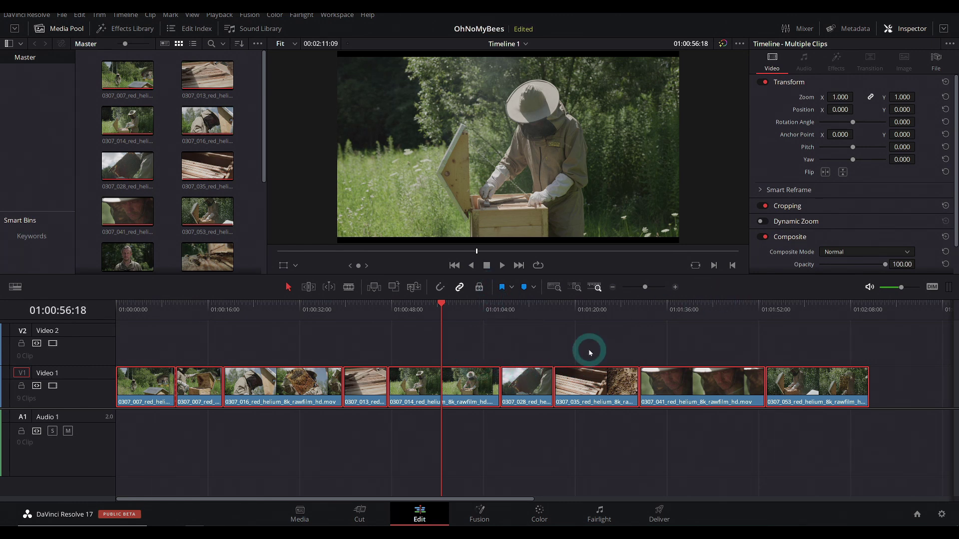
left_click(640, 342)
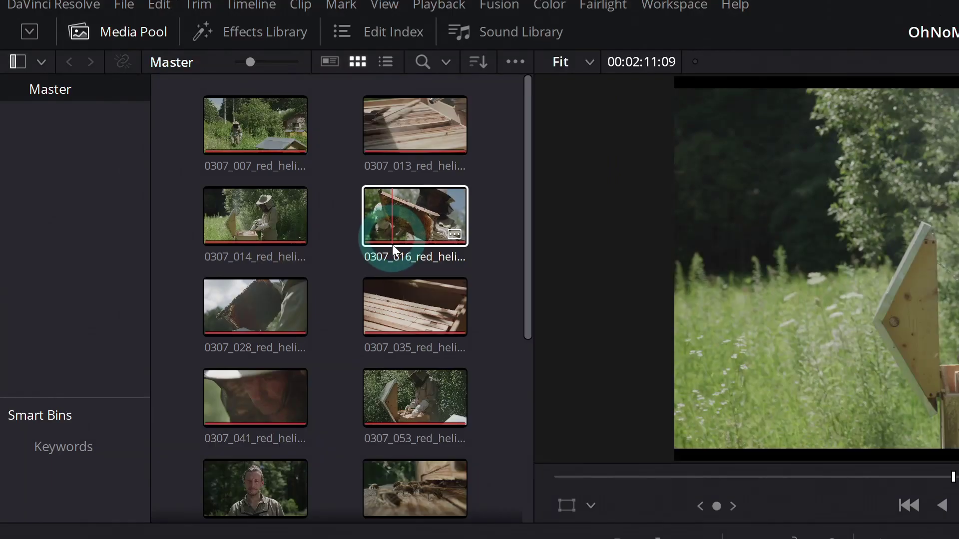
Select the bee clips in the media pool and generate proxy media for them.
left_click_drag(244, 71, 124, 278)
left_click_drag(248, 522, 178, 180)
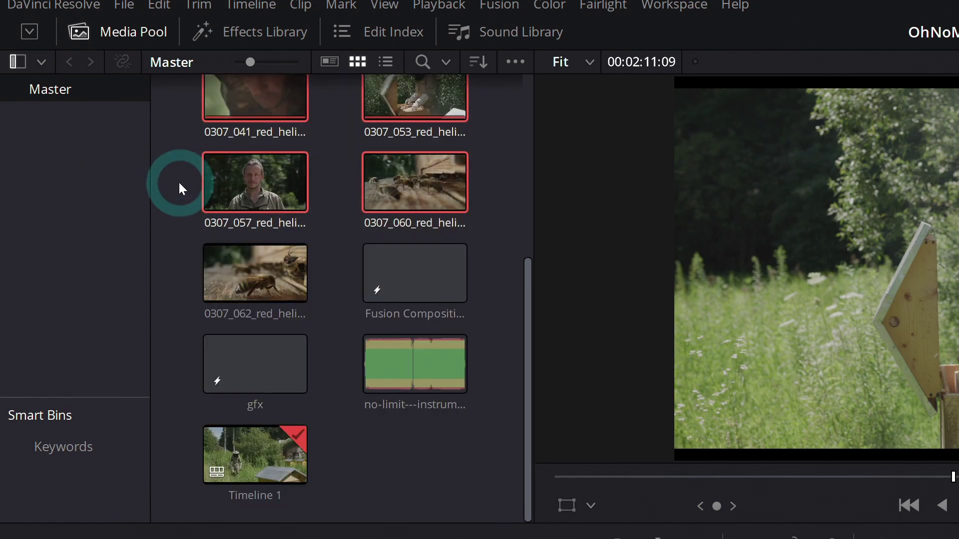
right_click(381, 170)
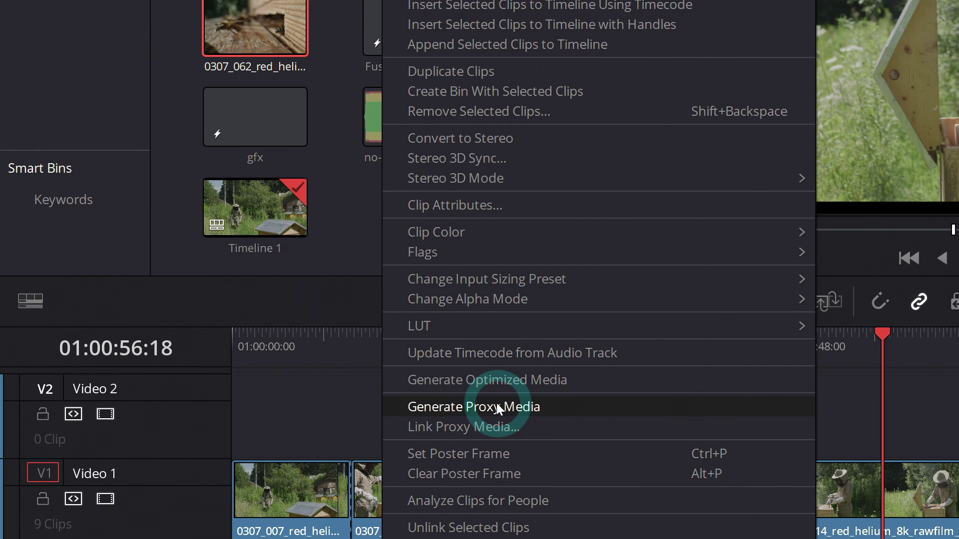
left_click(496, 406)
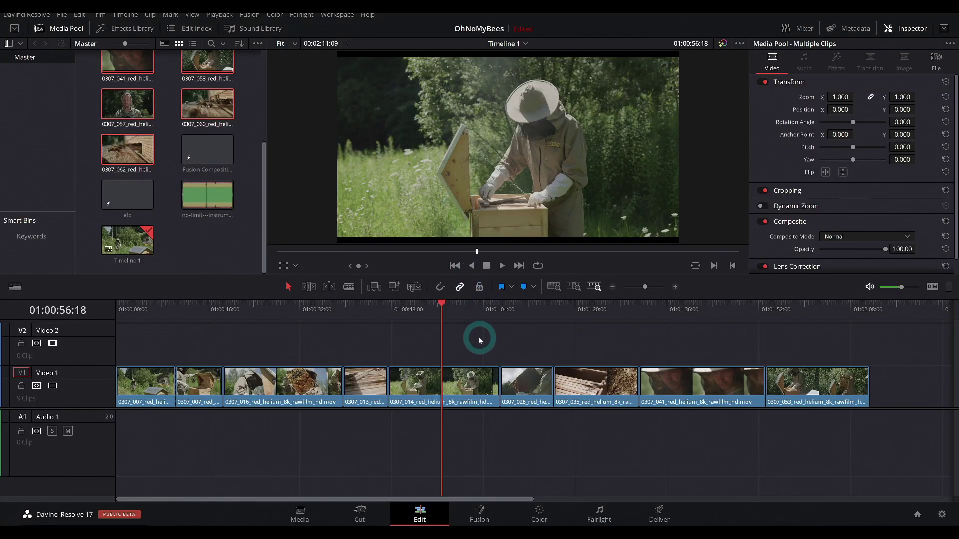
left_click_drag(481, 341, 644, 325)
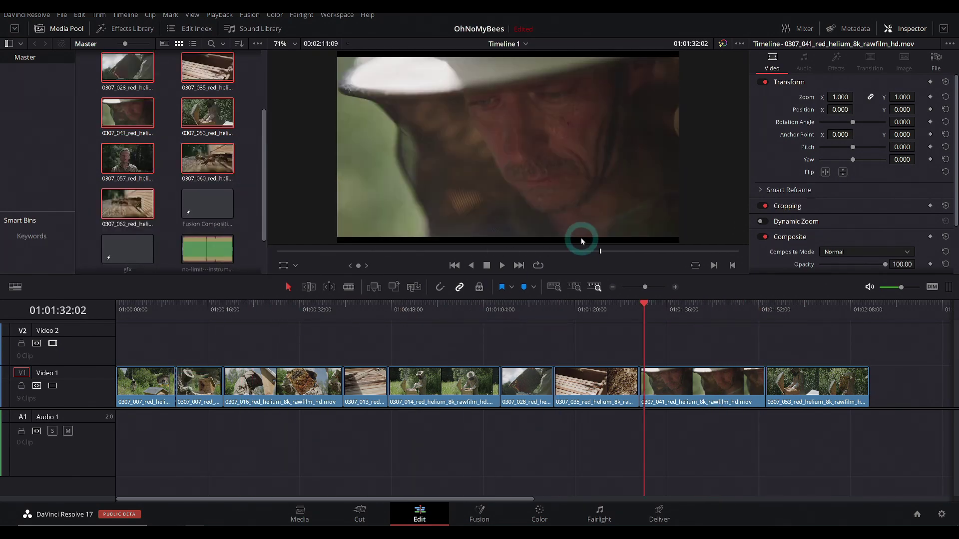
left_click(284, 43)
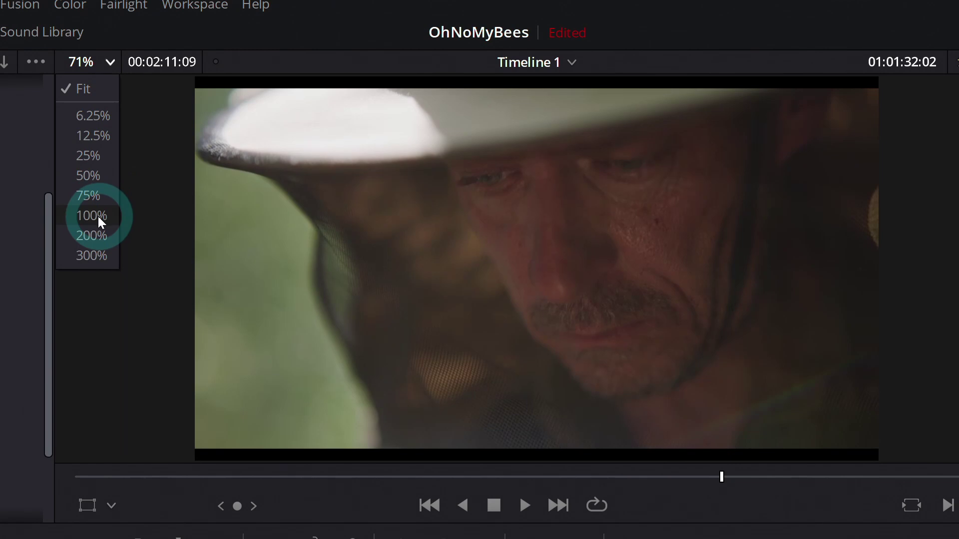
left_click(287, 120)
scroll(452, 325, "up", 2)
left_click_drag(98, 236, 412, 207)
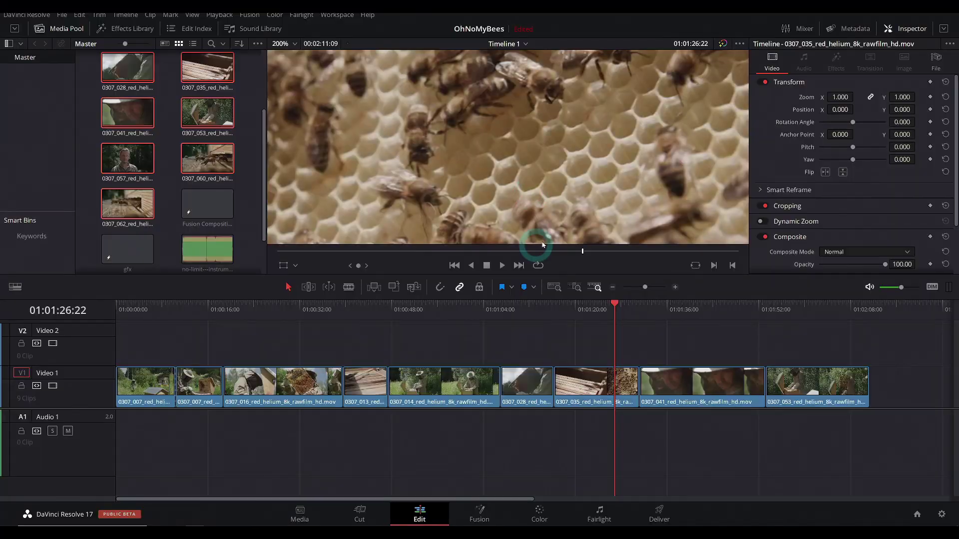
left_click_drag(552, 306, 460, 305)
left_click(283, 42)
left_click(293, 58)
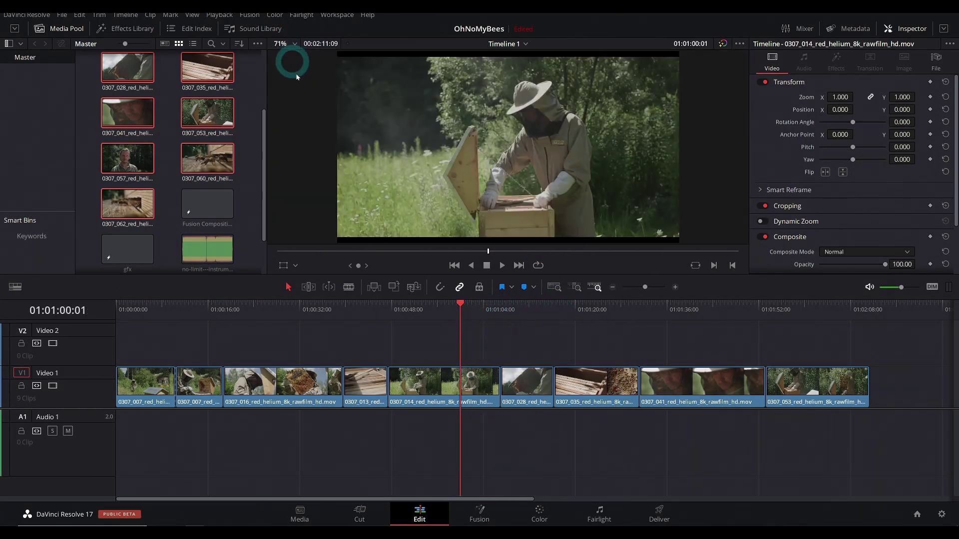
left_click_drag(358, 306, 679, 359)
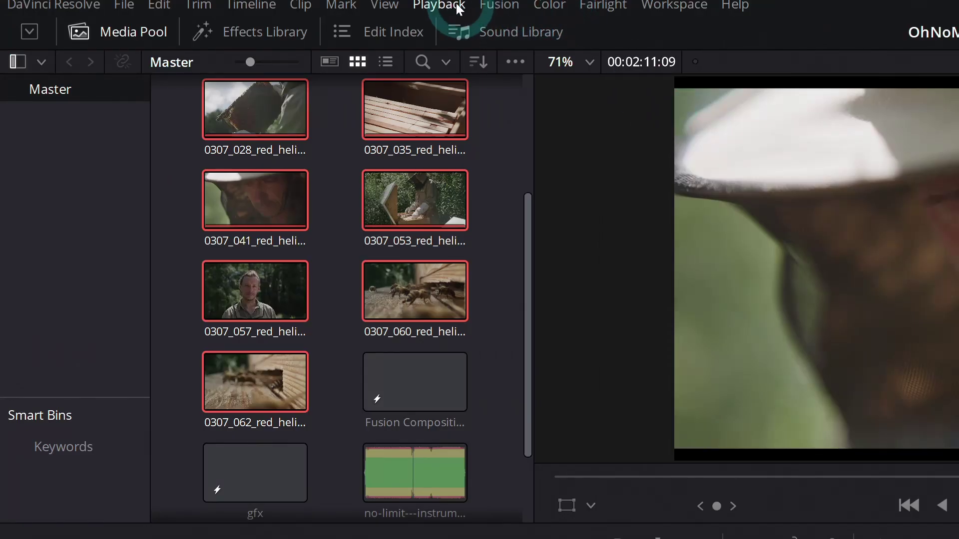
Turn Use Proxy Media if Available off, zoom in to compare, then turn it back on.
left_click(228, 15)
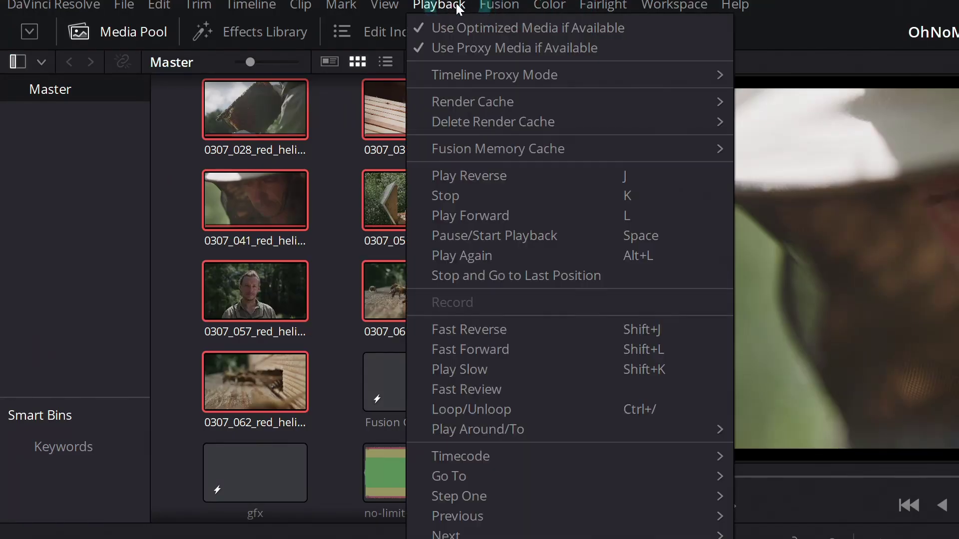
left_click(490, 49)
scroll(778, 253, "up", 1)
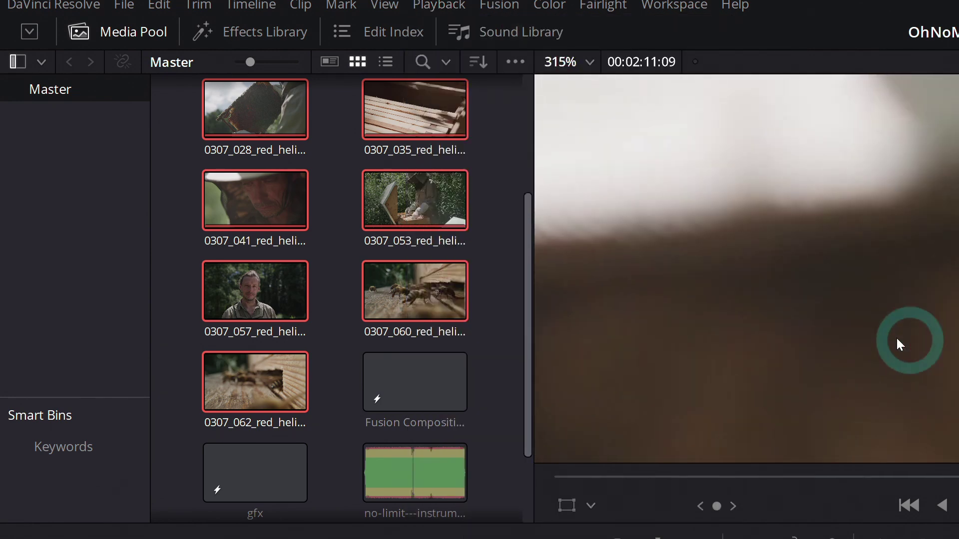
left_click(440, 5)
left_click(497, 49)
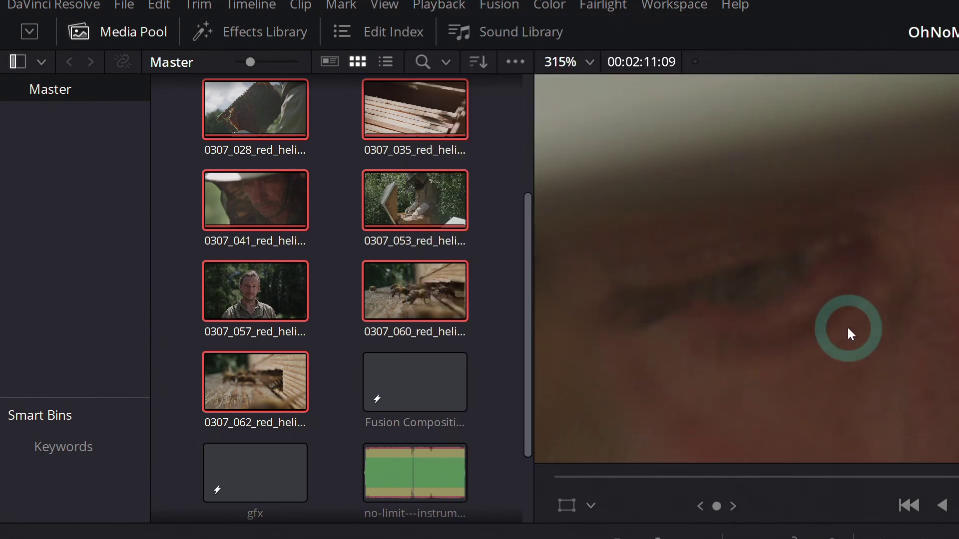
Set the viewer zoom to Fit and nudge the playhead to refresh the frame.
left_click(433, 18)
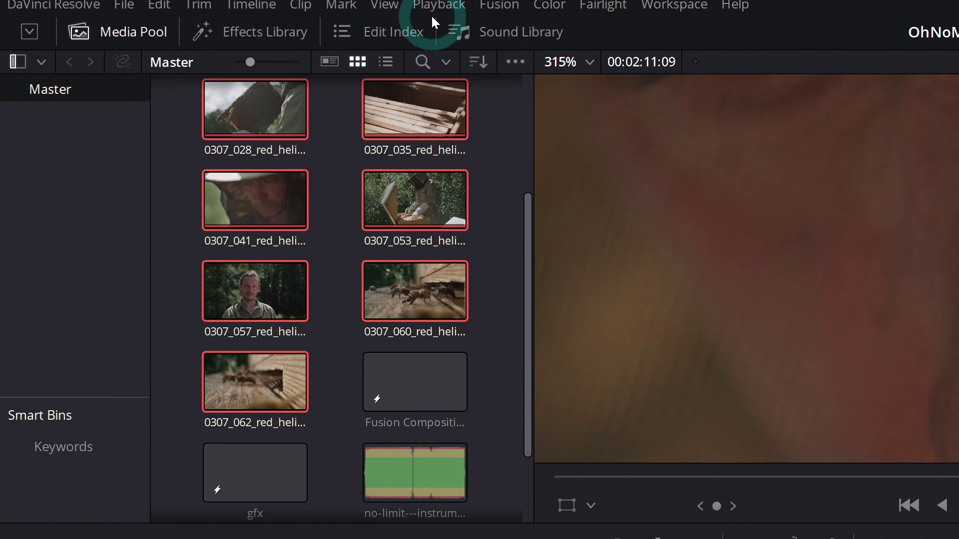
left_click(570, 62)
left_click(581, 90)
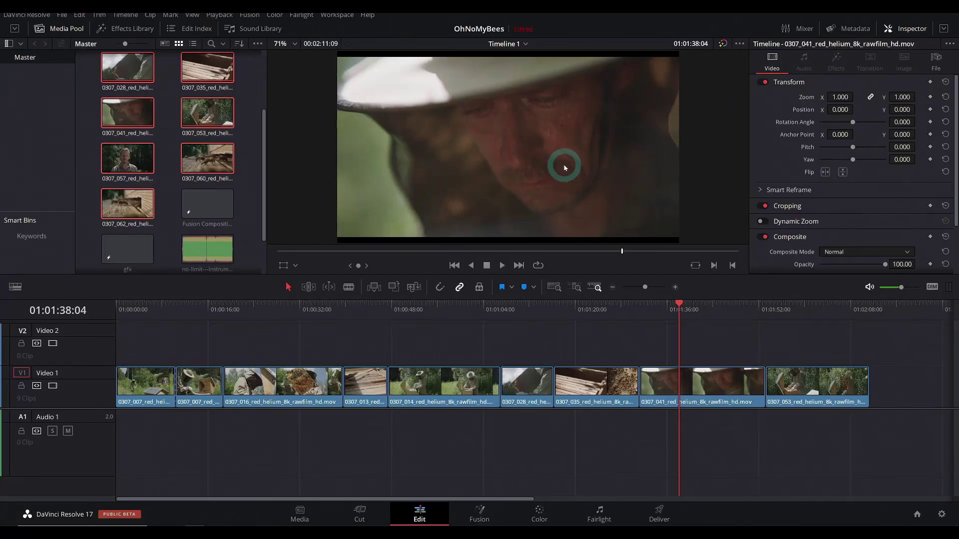
left_click(678, 305)
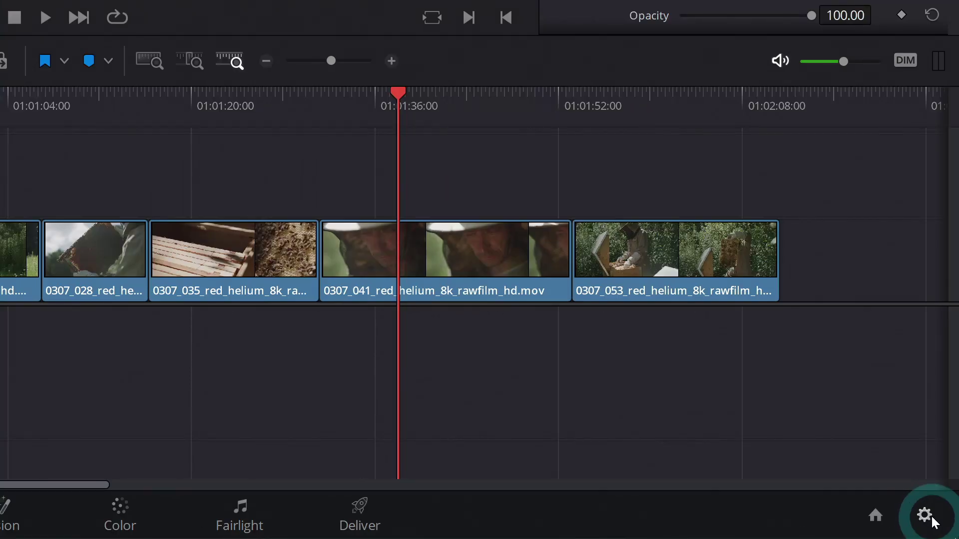
Open Project Settings and scroll Master Settings to the Half-resolution H.264 proxy options in ProxyMedia.
left_click(930, 519)
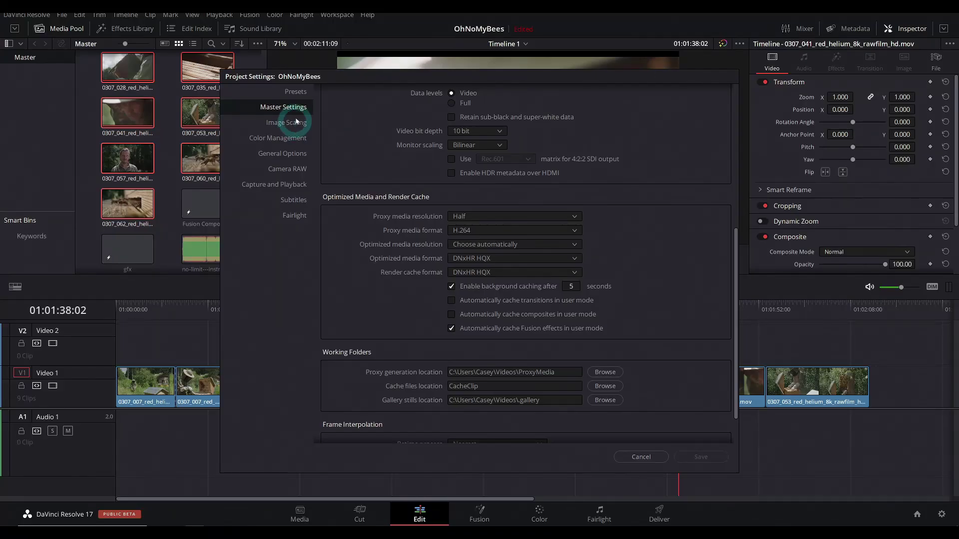
scroll(386, 252, "up", 3)
scroll(386, 252, "down", 3)
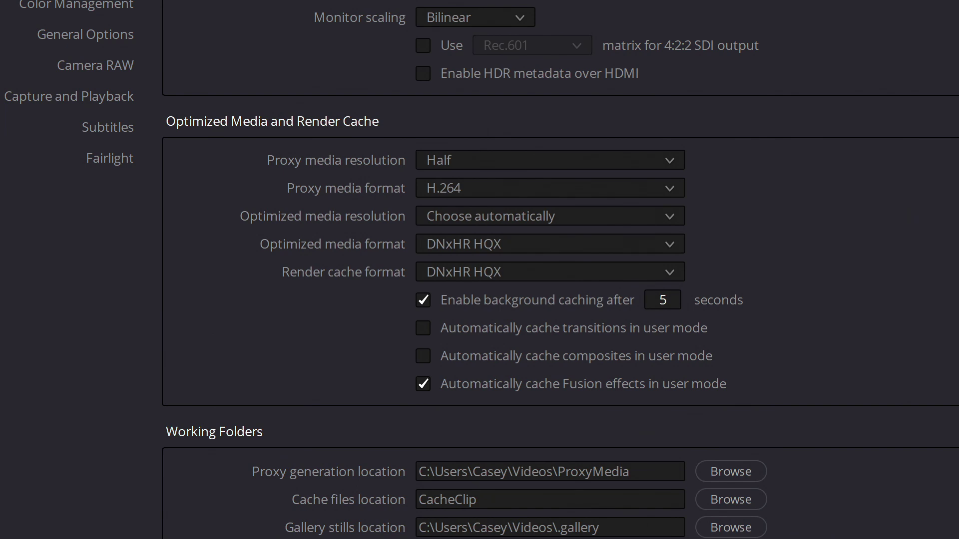
scroll(729, 357, "down", 3)
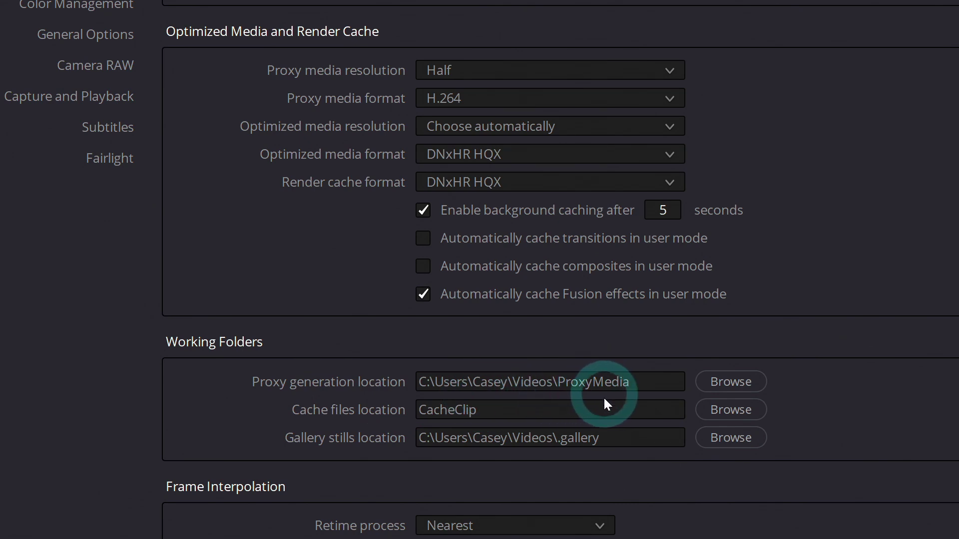
Browse the proxy location down through Footage to the OhNoMyBees folder's 23 generated files.
left_click(741, 383)
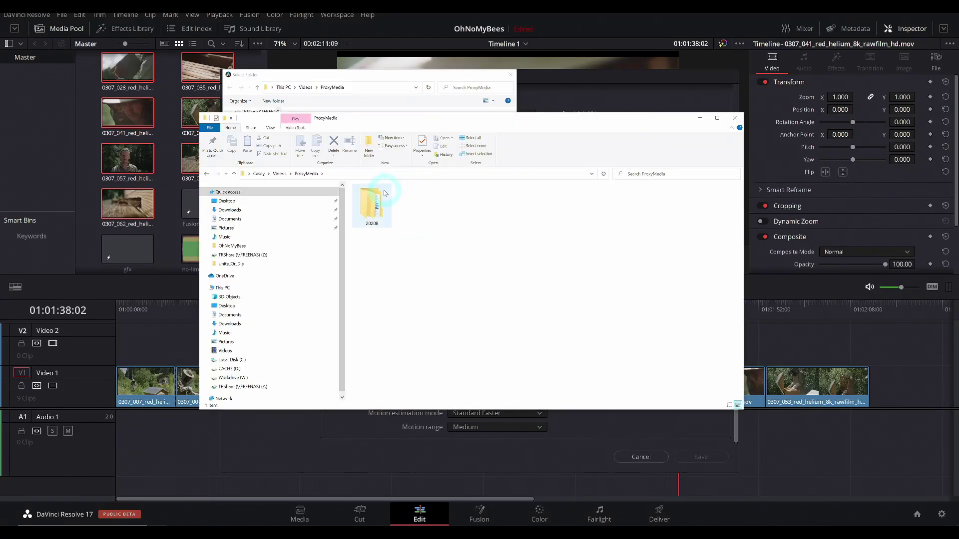
left_click(374, 210)
double_click(373, 212)
double_click(374, 212)
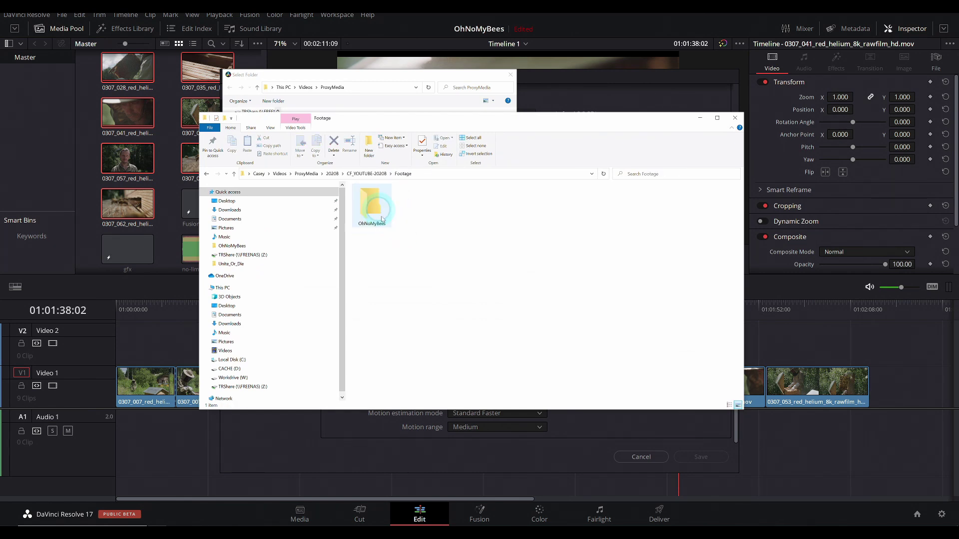
double_click(373, 212)
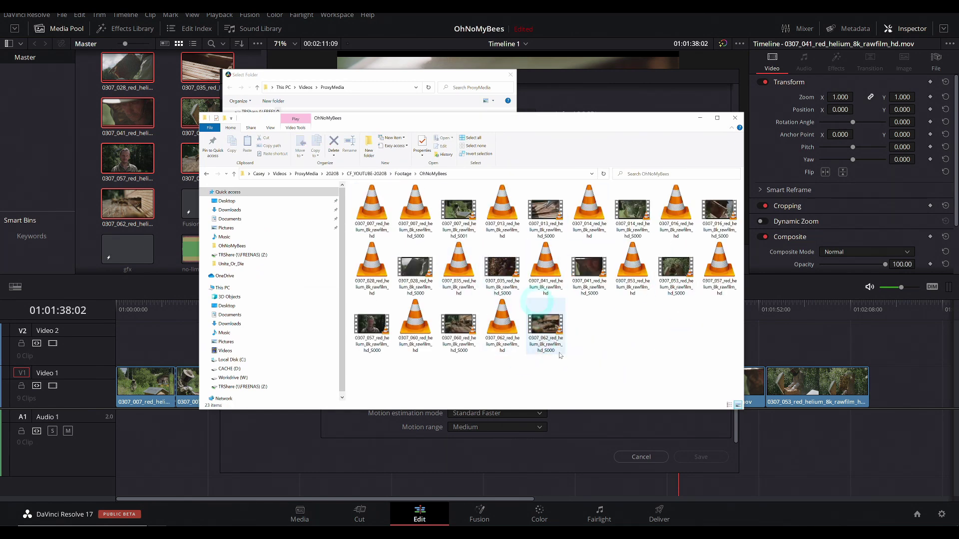
left_click(583, 354)
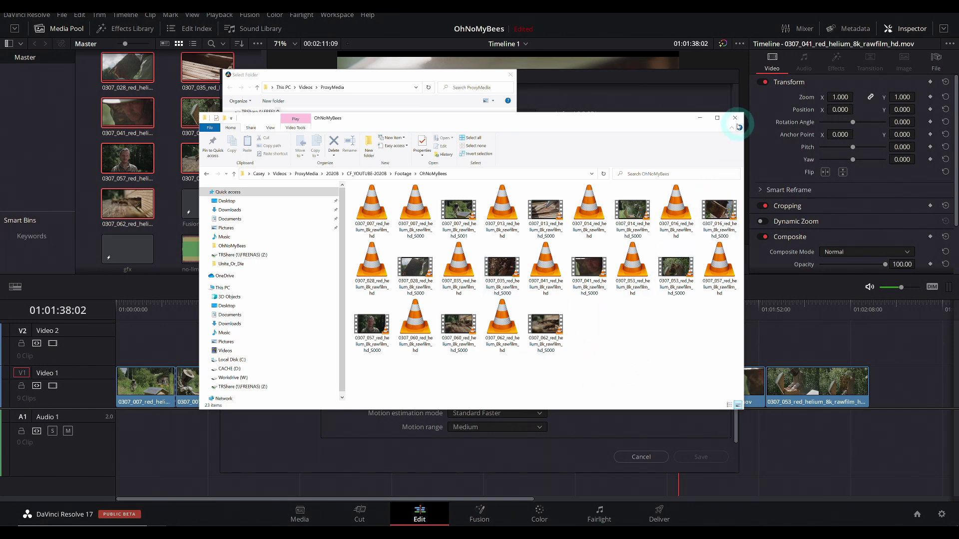
Close File Explorer, the folder picker and Project Settings.
left_click(734, 118)
left_click(450, 281)
key("Return")
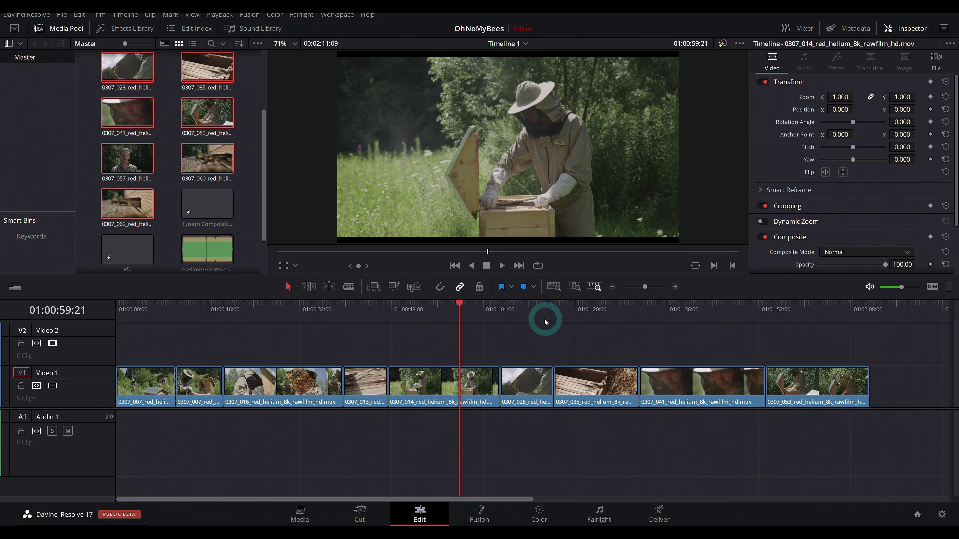
Preview the honeycomb, smoker and beekeeper-at-hive shots on the timeline.
left_click(272, 320)
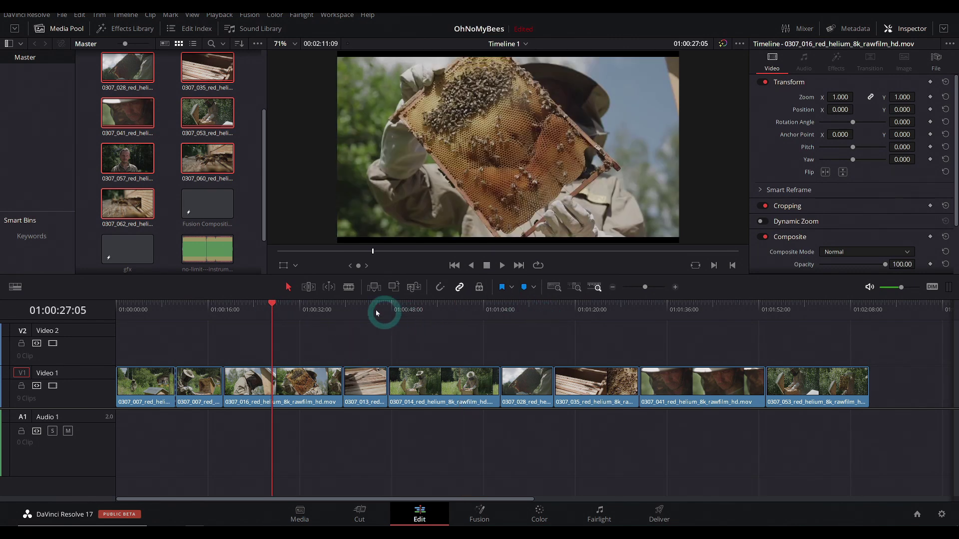
left_click_drag(368, 313, 375, 313)
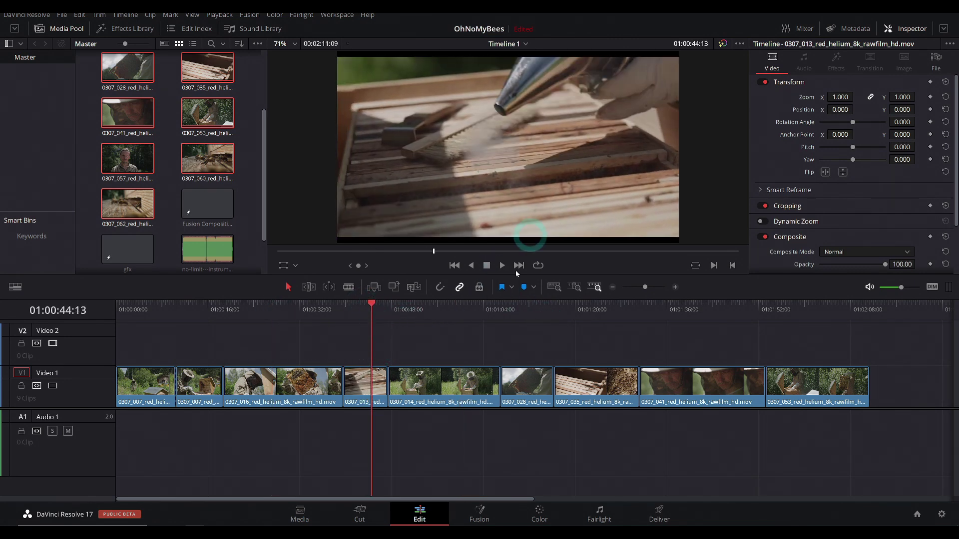
left_click(470, 314)
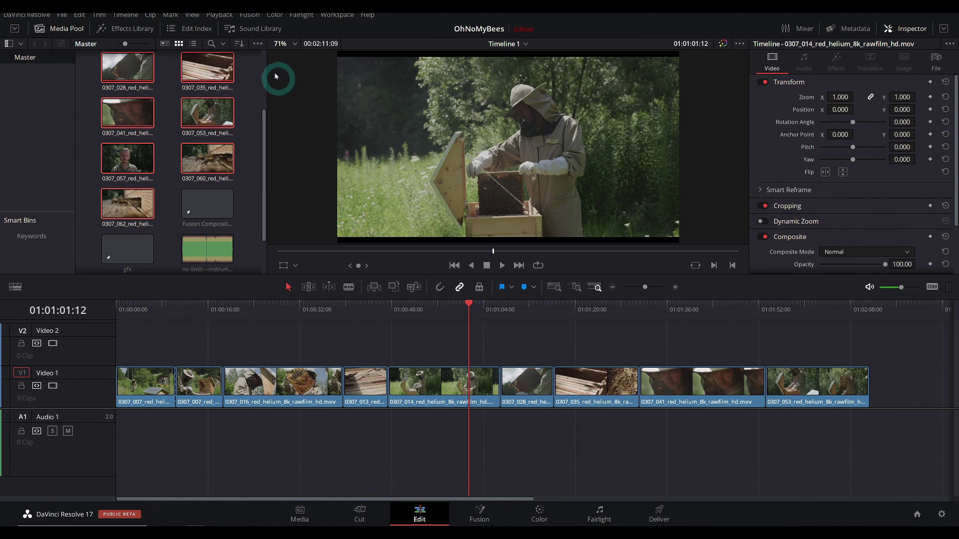
Toggle Use Proxy Media if Available and select all nine timeline clips.
left_click(226, 14)
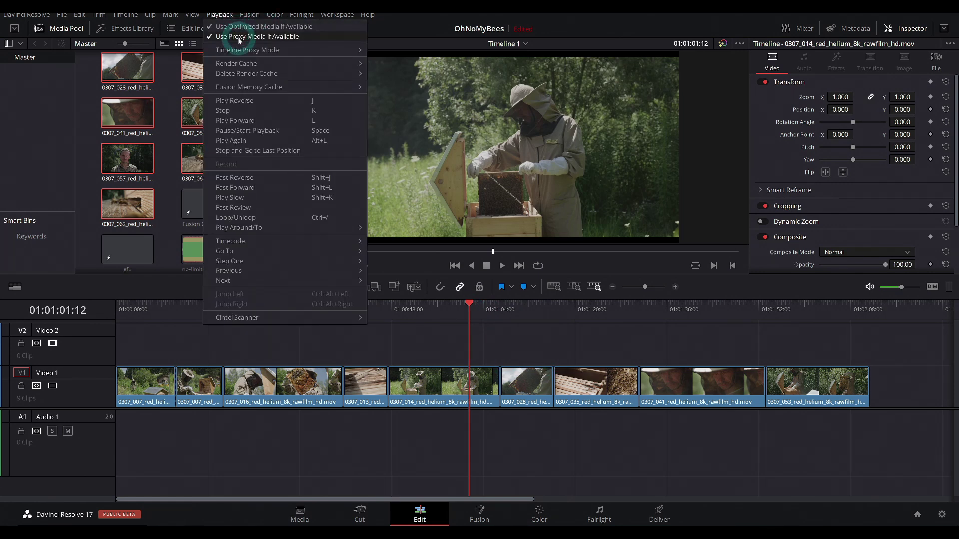
left_click(292, 74)
left_click(560, 341)
left_click(513, 208)
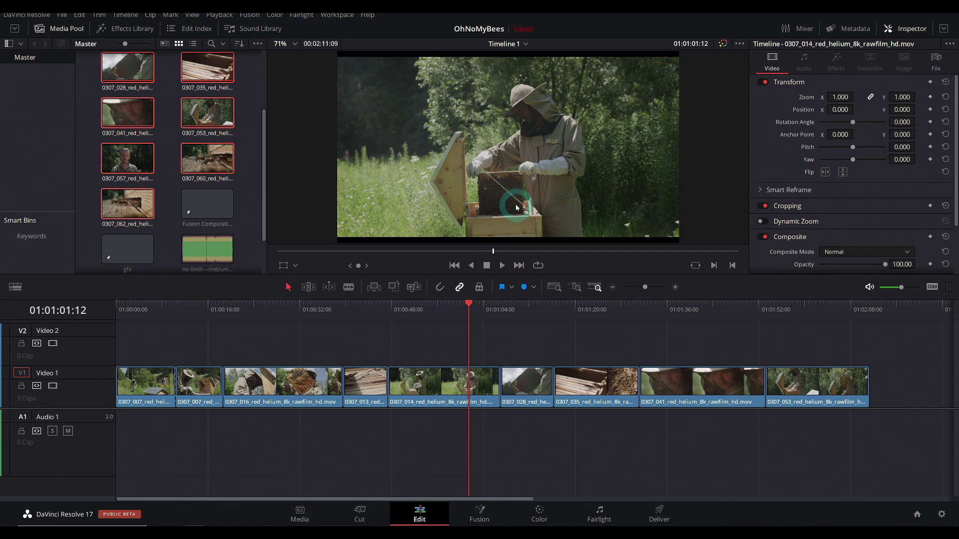
left_click(508, 251)
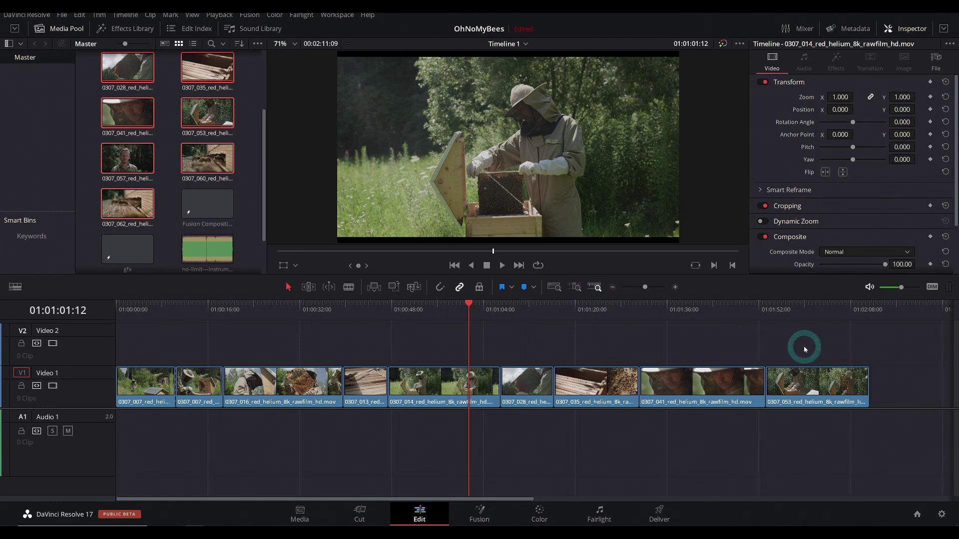
left_click_drag(805, 347, 148, 470)
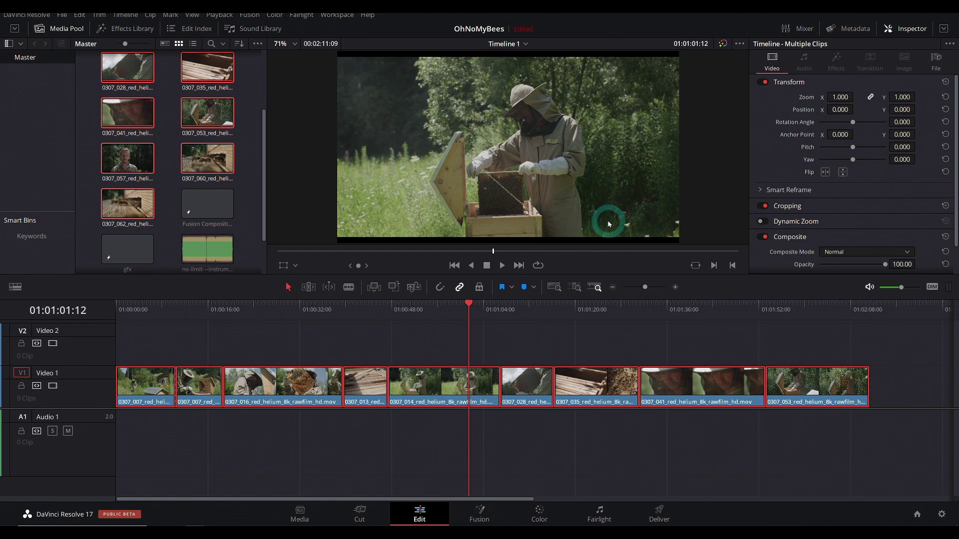
Select every Media Pool clip with Ctrl+A, start Link Proxy Media, then cancel the folder picker.
left_click(248, 171)
key("ctrl+a")
scroll(153, 151, "up", 3)
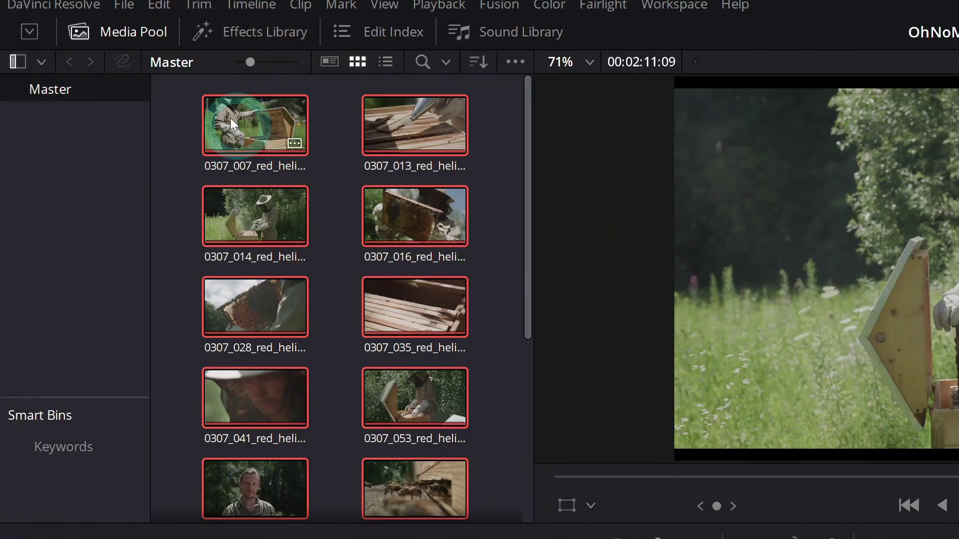
right_click(115, 71)
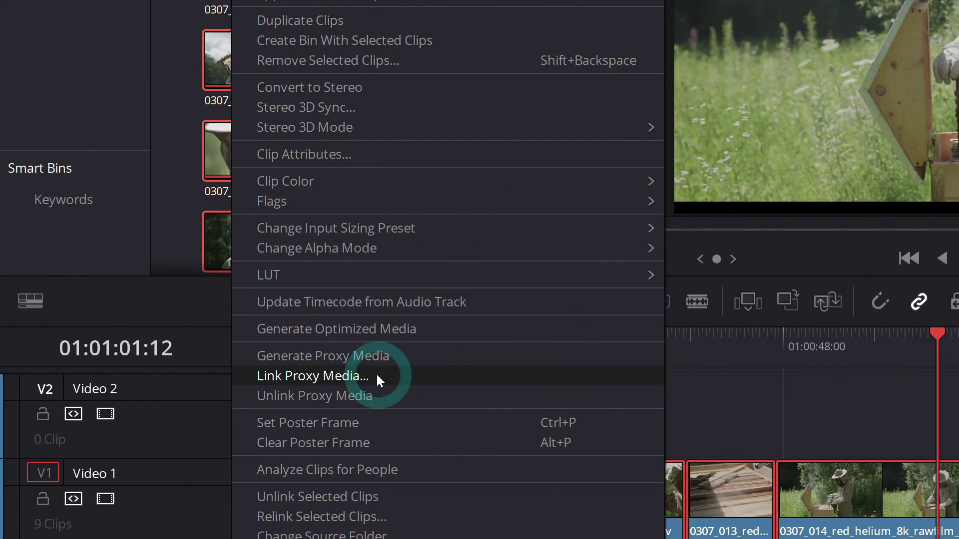
left_click(376, 373)
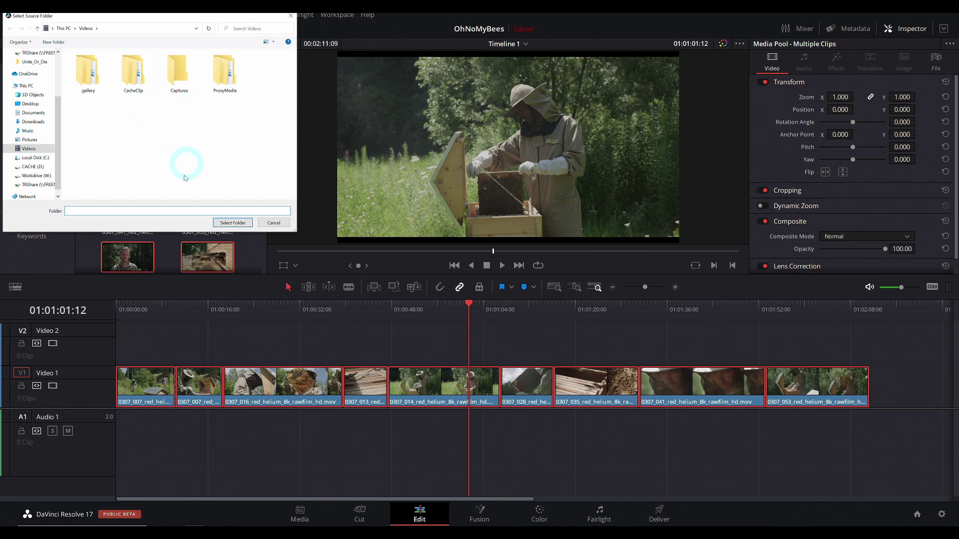
left_click(274, 223)
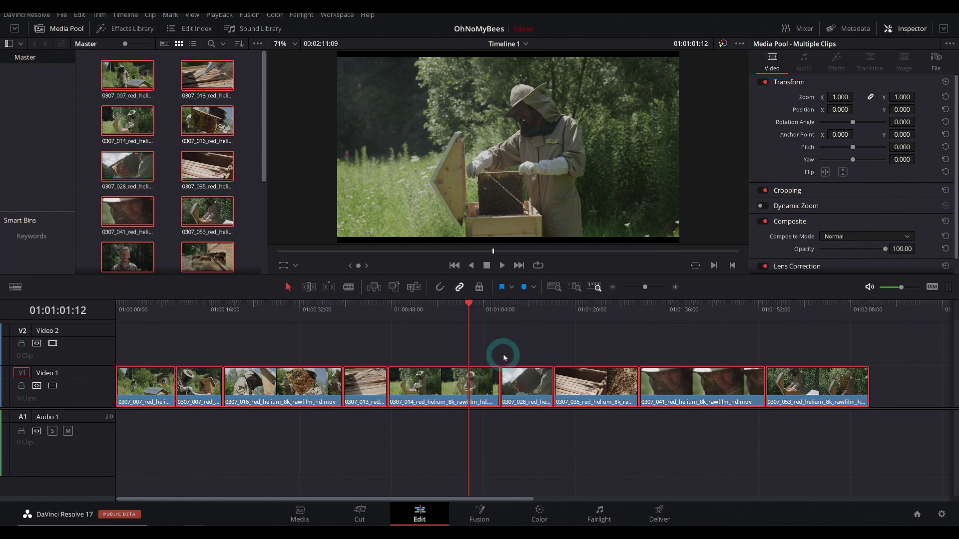
Deselect the nine Video 1 clips by clicking empty timeline space.
left_click(510, 343)
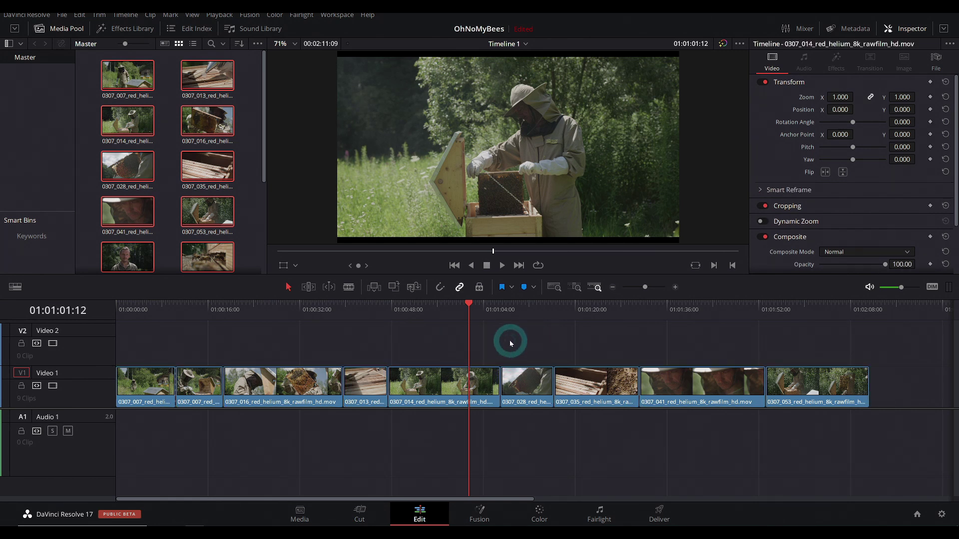